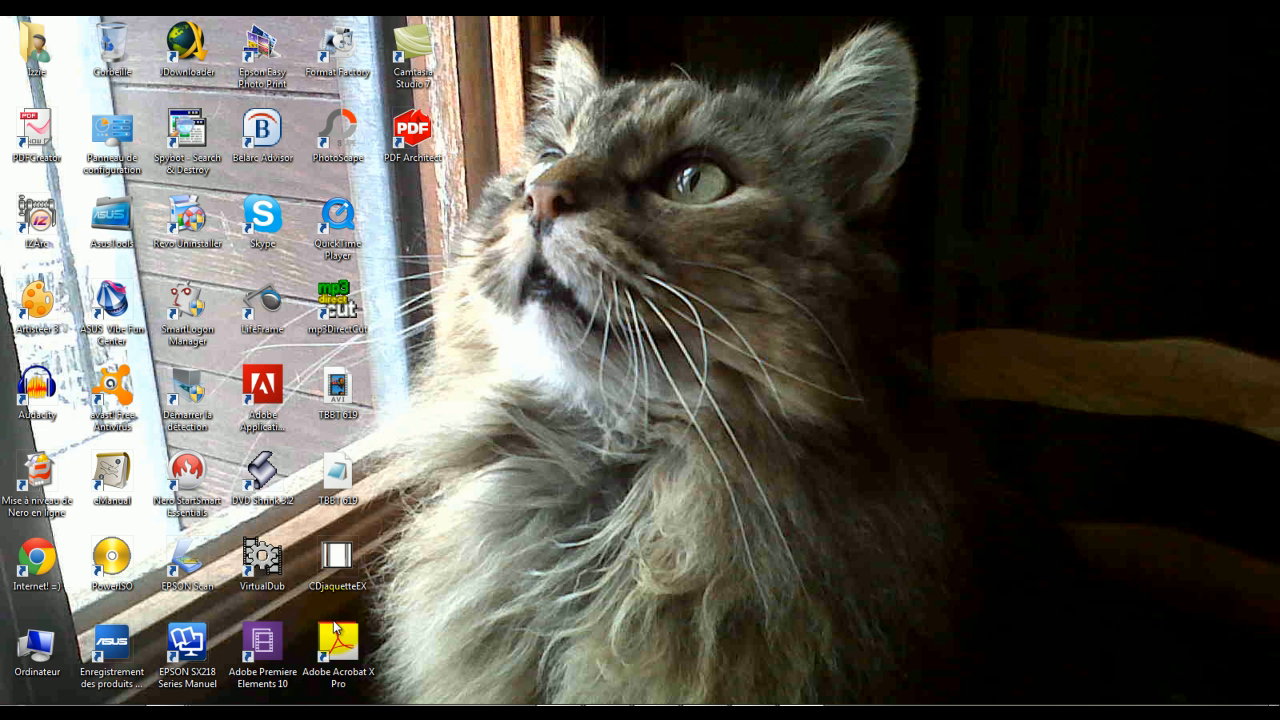
Open the TBBT 619 subtitle file from the desktop, read through its timed lines and close it.
double_click(342, 488)
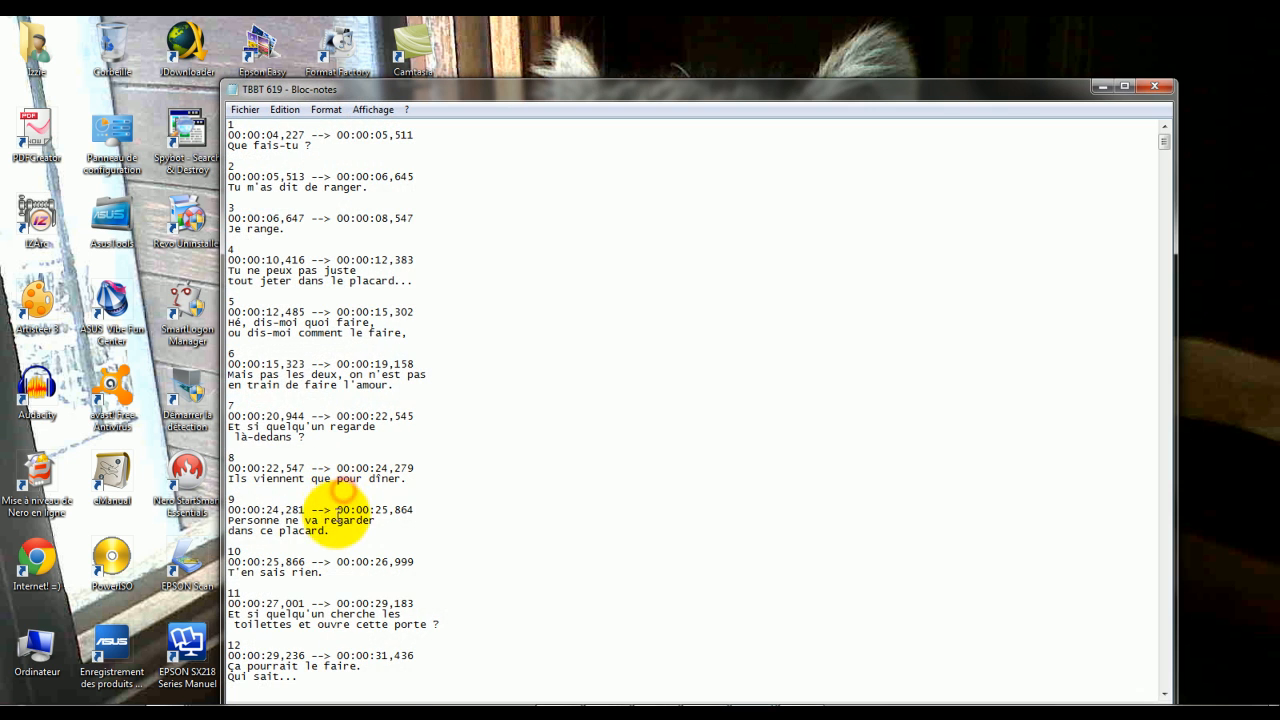
scroll(420, 360, down, 7)
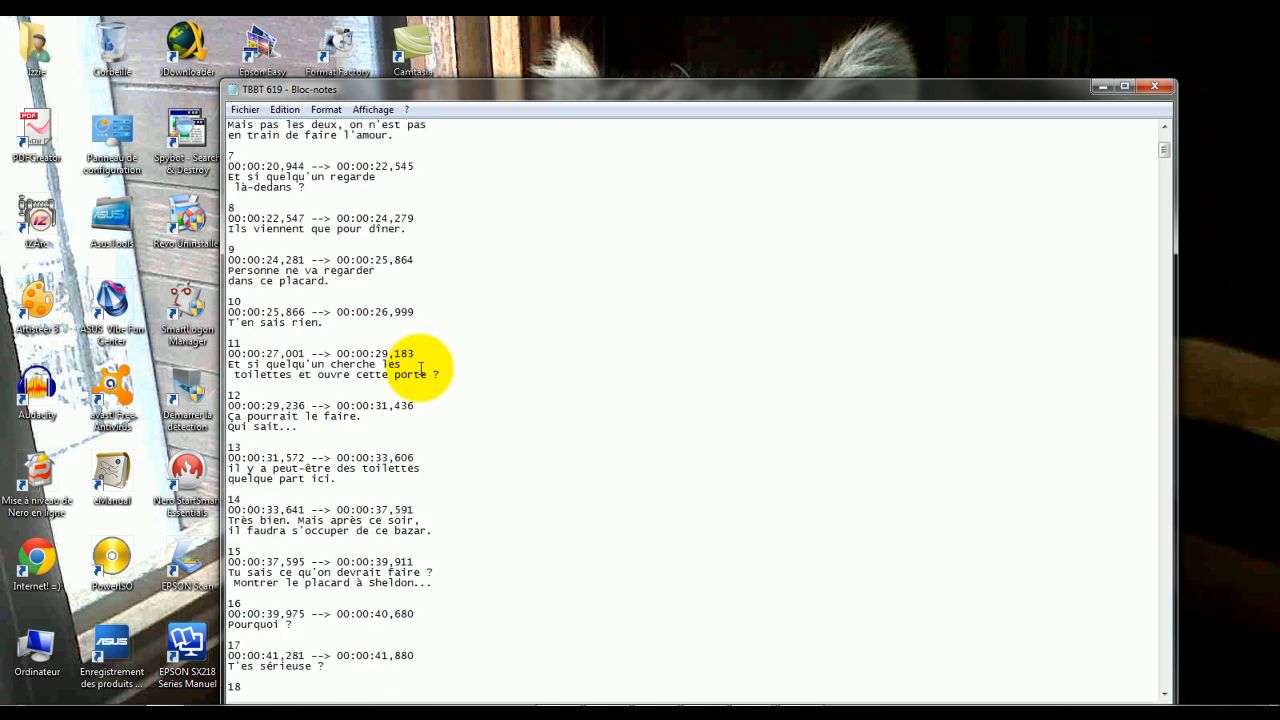
scroll(420, 370, down, 14)
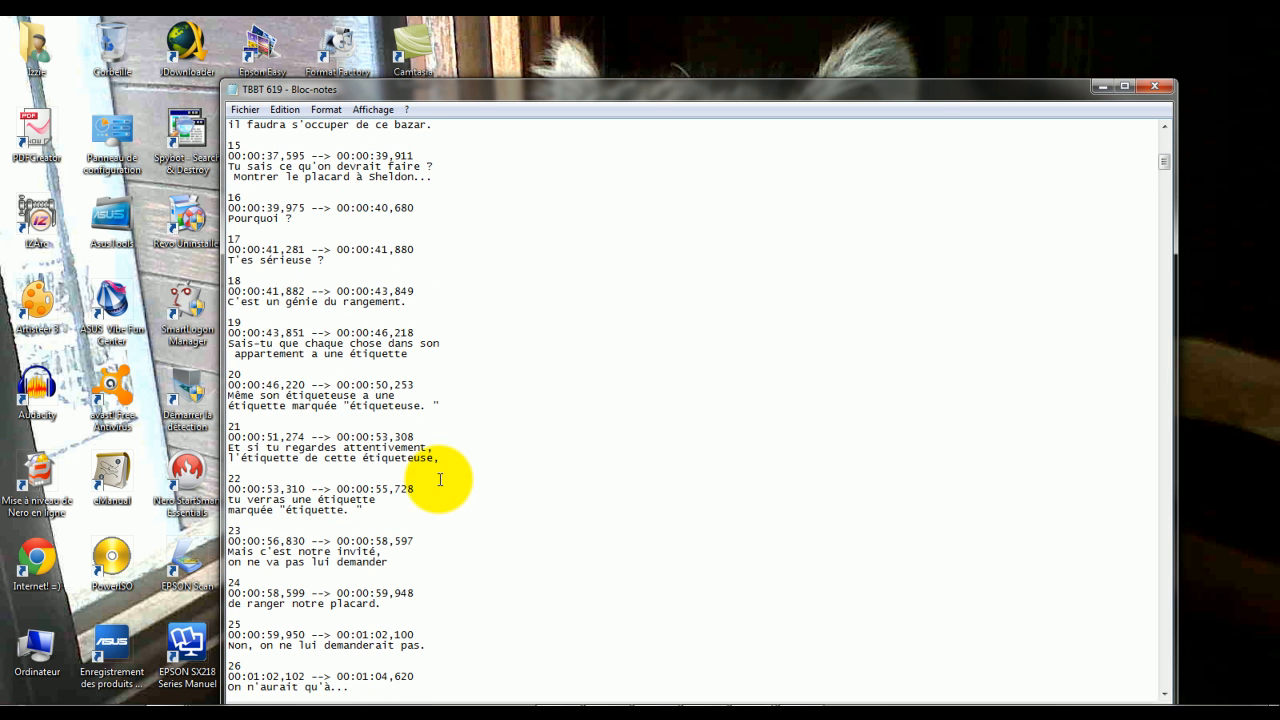
scroll(620, 400, up, 3)
scroll(650, 450, up, 3)
click(1155, 87)
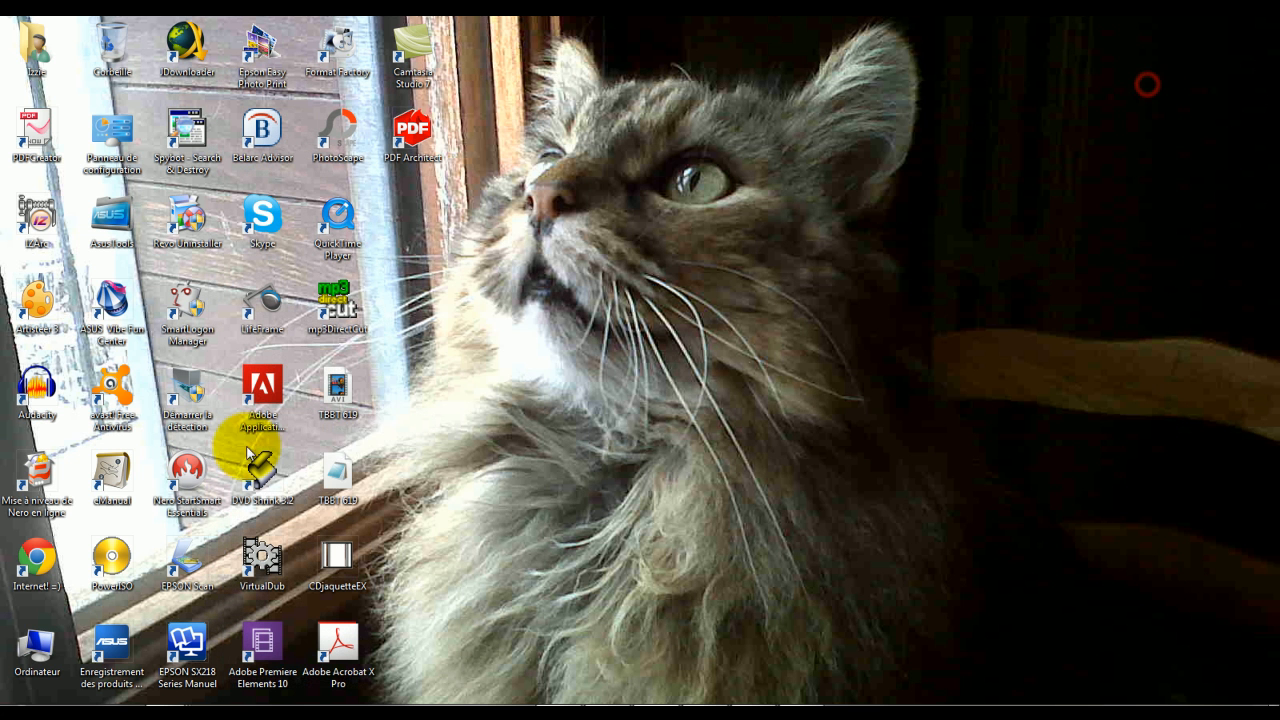
Check the file type in the properties of the TBBT 619 subtitle file, then close them.
right_click(343, 487)
click(394, 475)
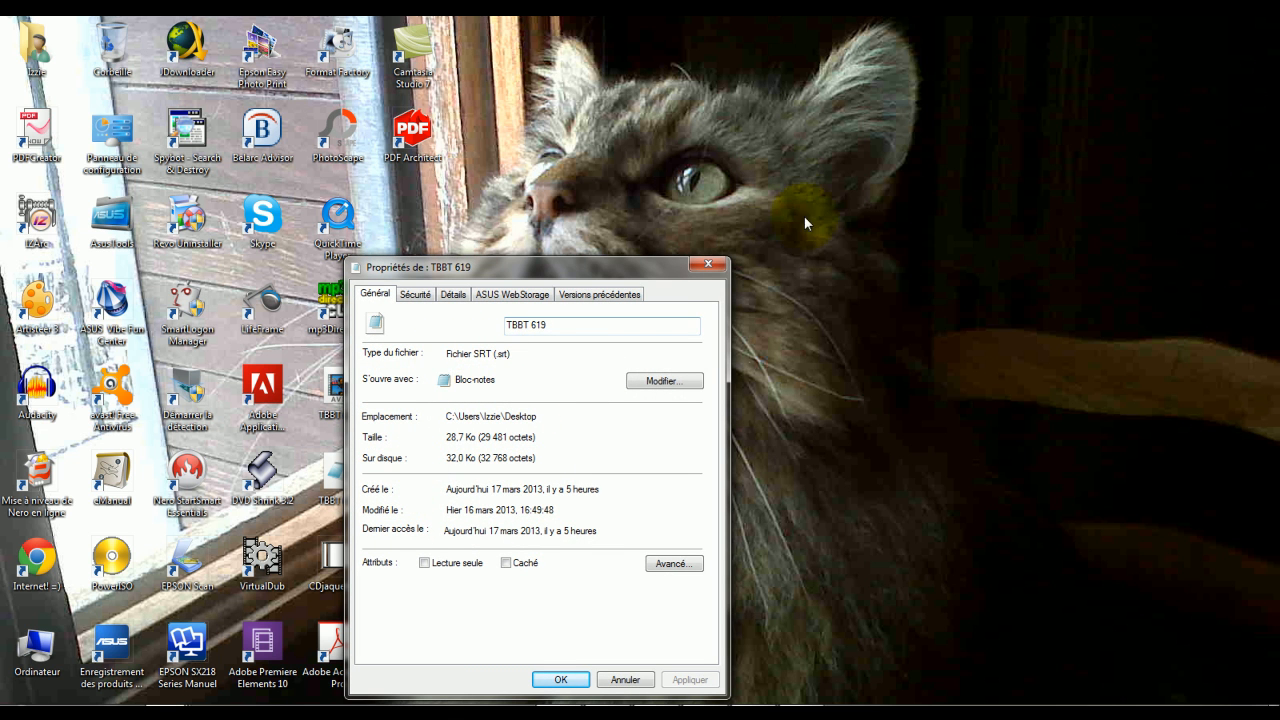
click(709, 264)
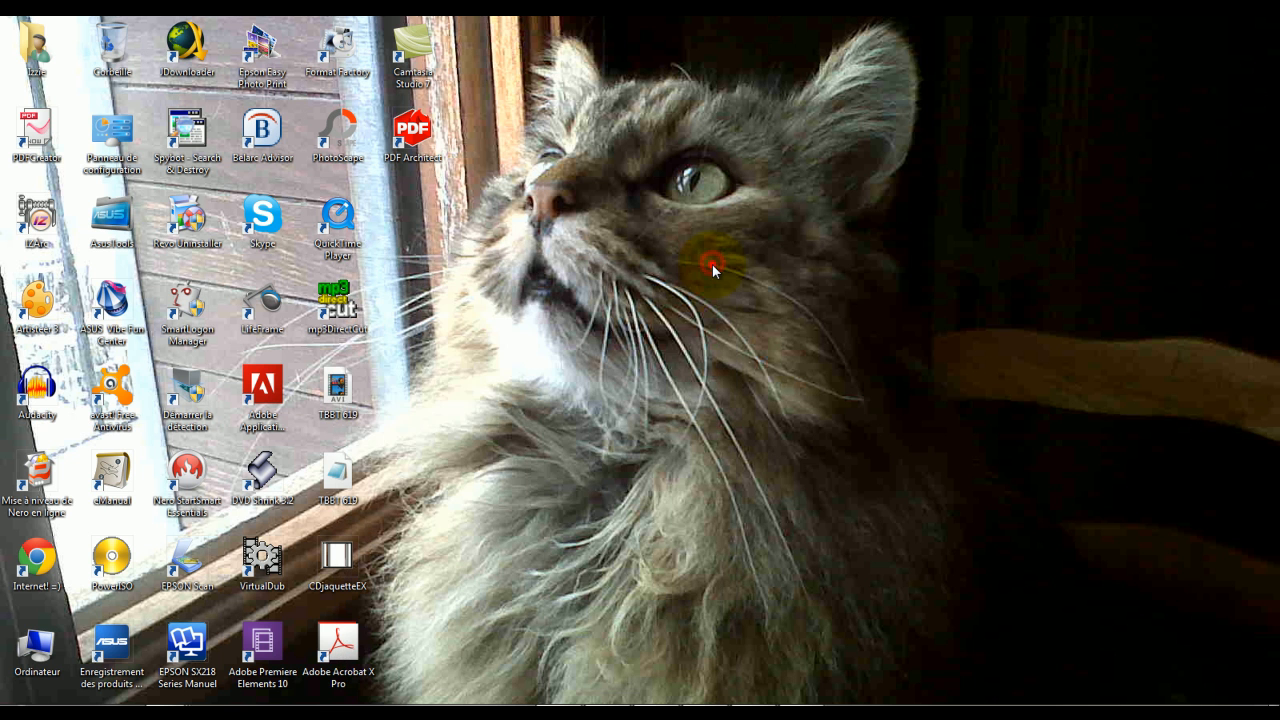
click(428, 404)
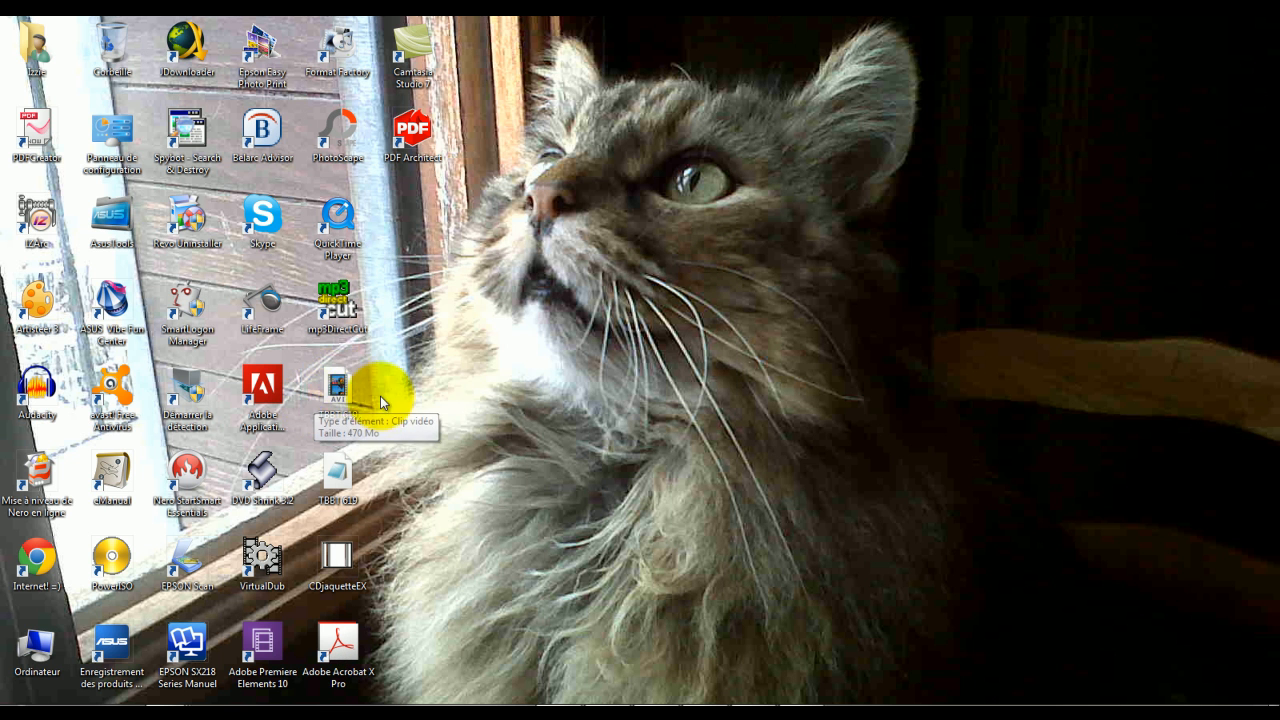
click(424, 402)
click(527, 510)
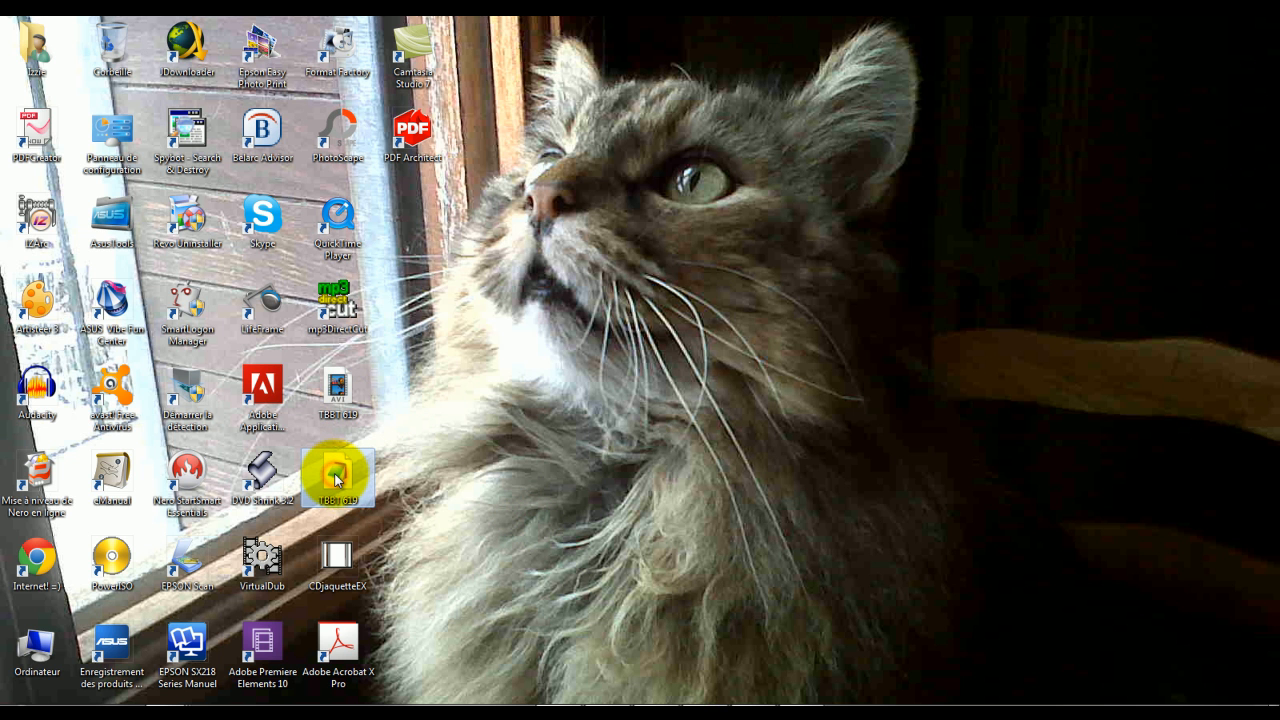
click(336, 480)
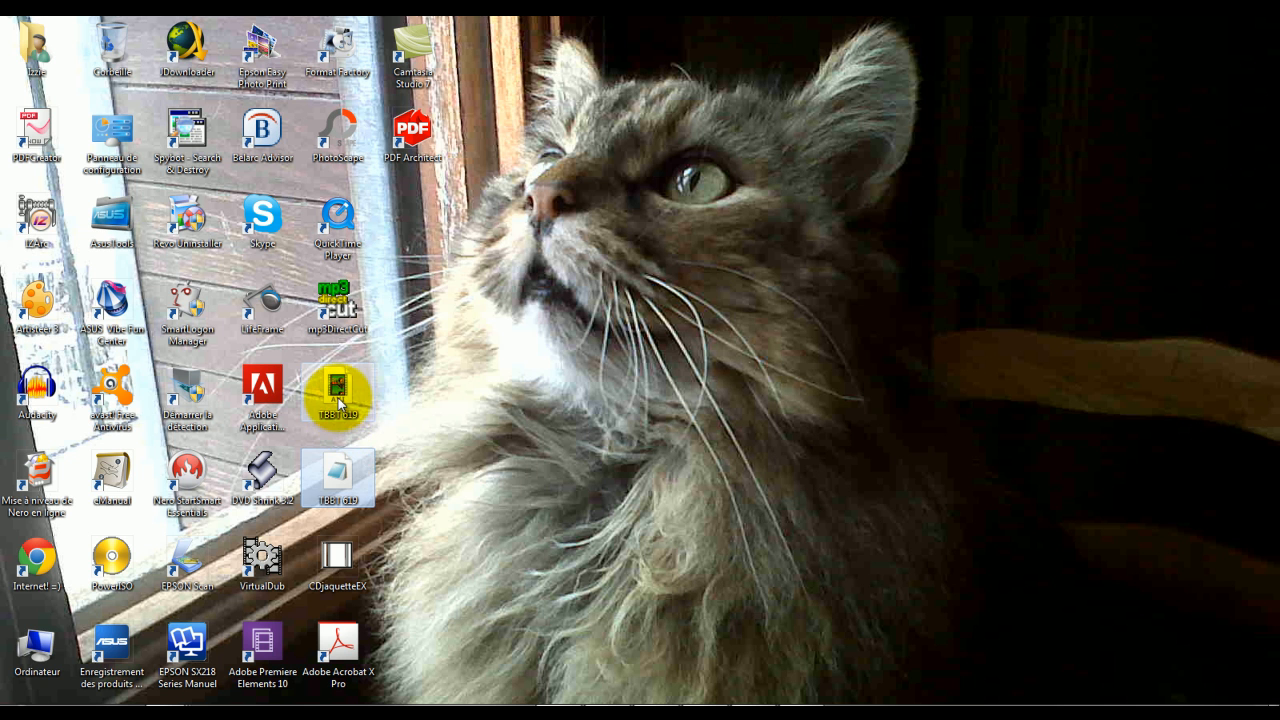
click(418, 452)
click(580, 456)
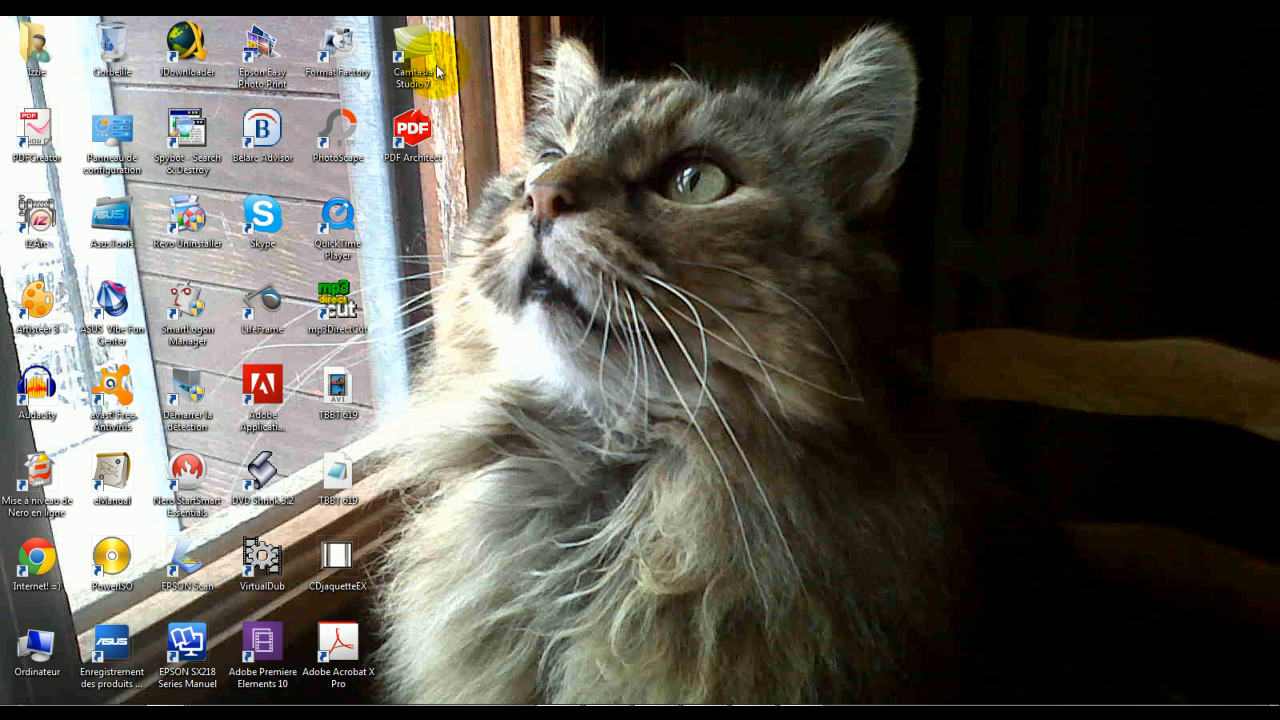
Launch Format Factory from the desktop, move its window clear of the desktop files and open the Fusion vidéo tool.
double_click(330, 48)
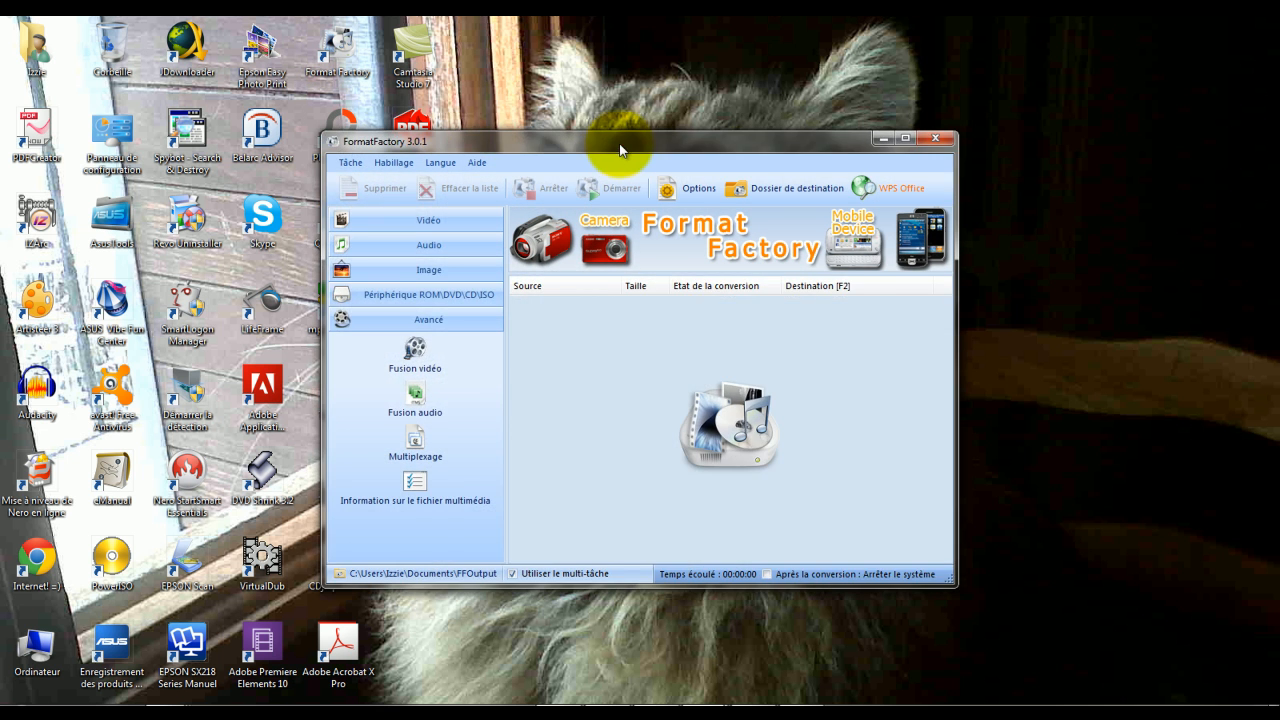
drag(620, 146, 772, 146)
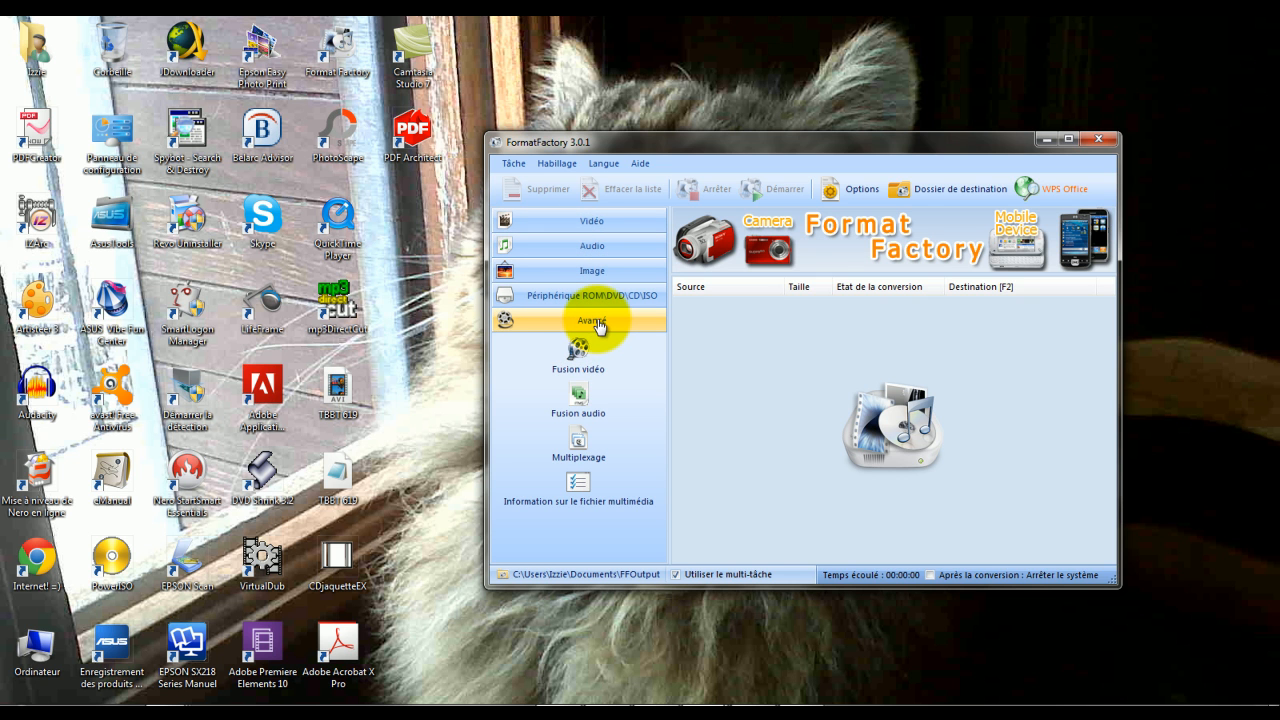
click(576, 350)
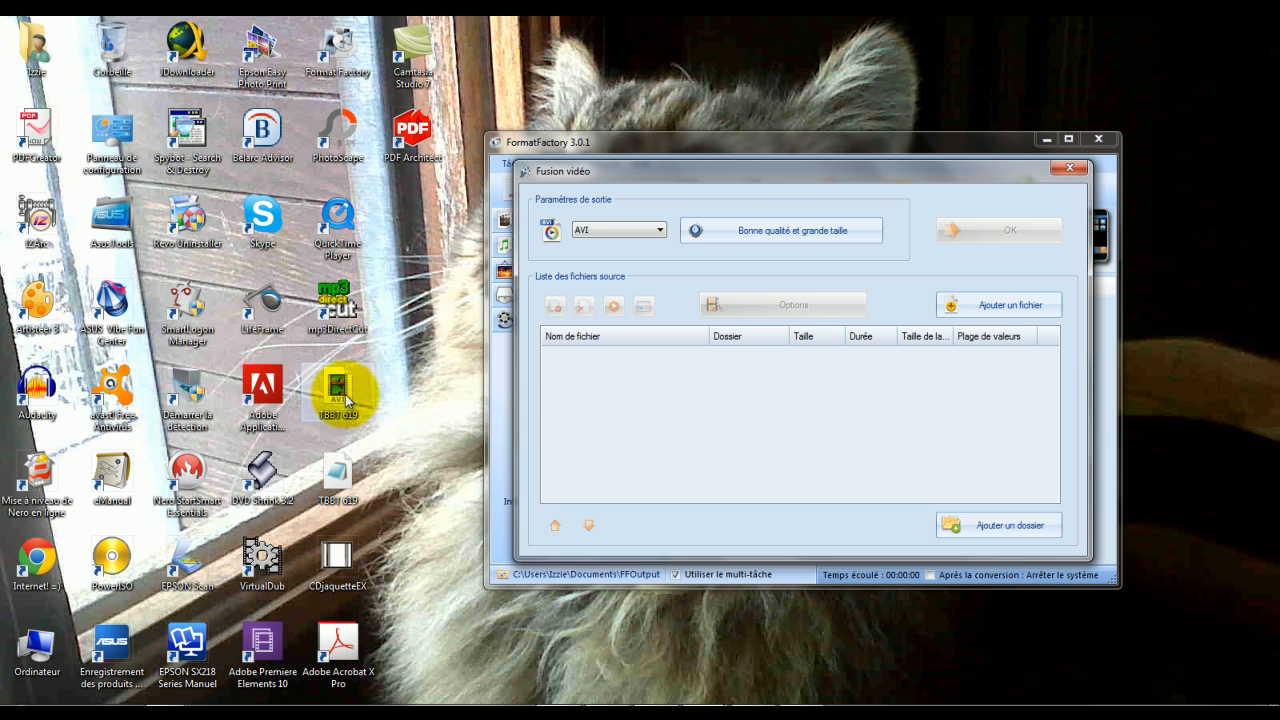
Add the TBBT 619 AVI video from the desktop to the merge's source files and confirm the task with AVI output.
drag(345, 394, 585, 380)
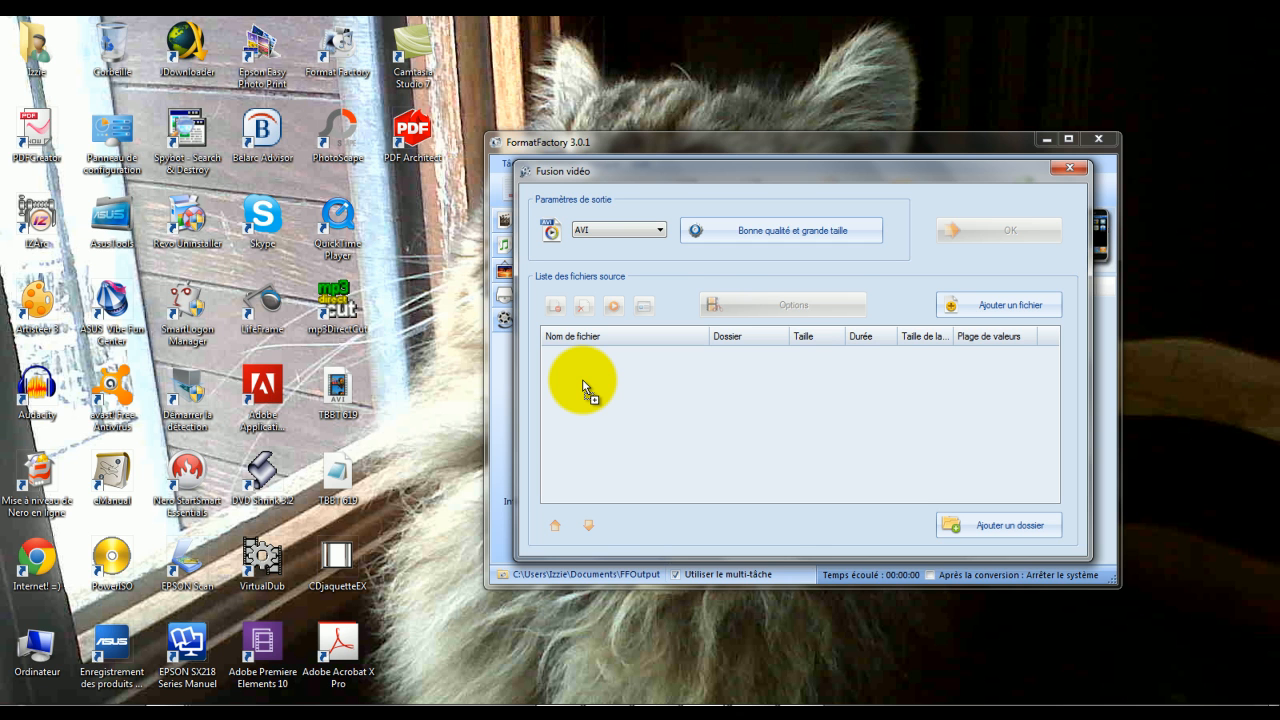
drag(583, 381, 584, 381)
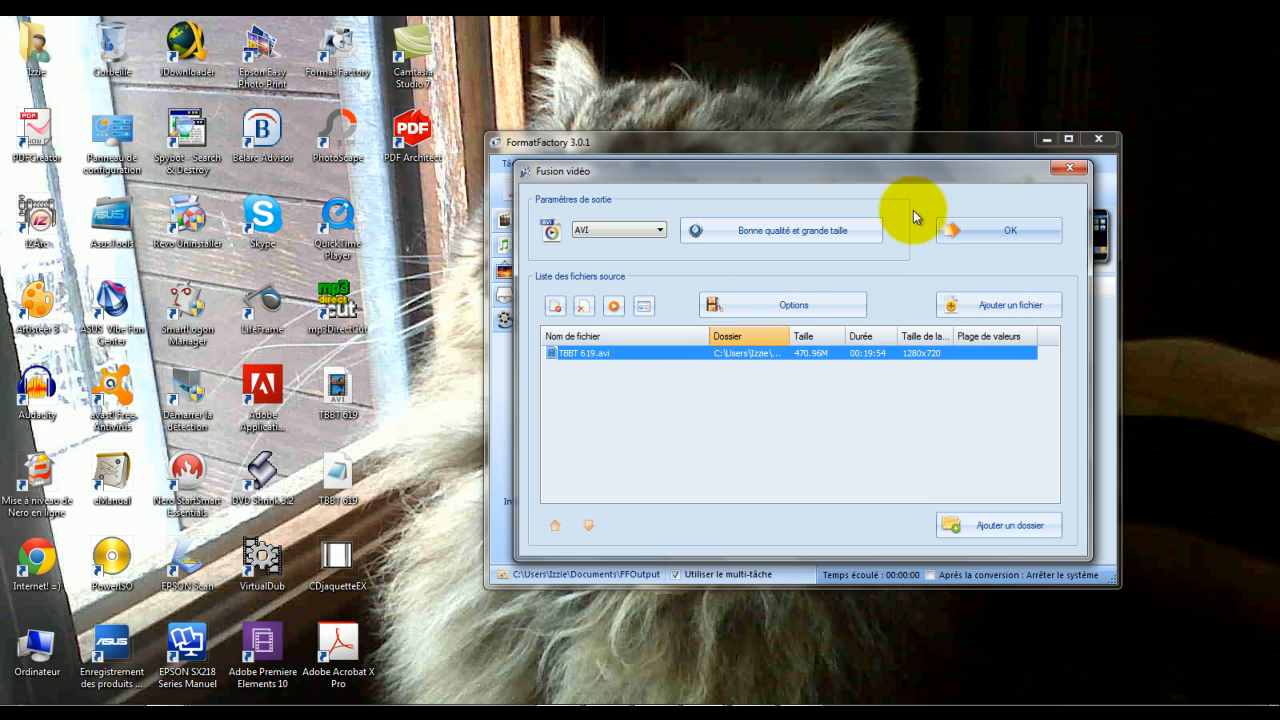
click(1015, 236)
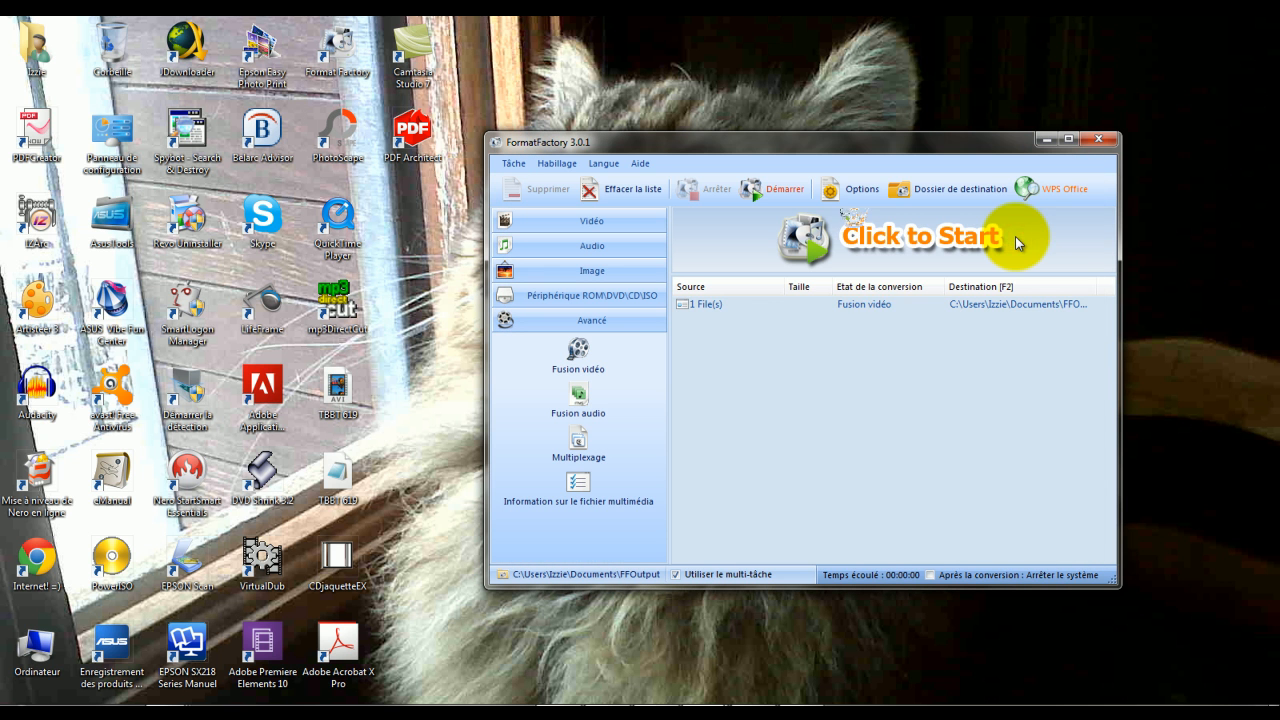
click(783, 336)
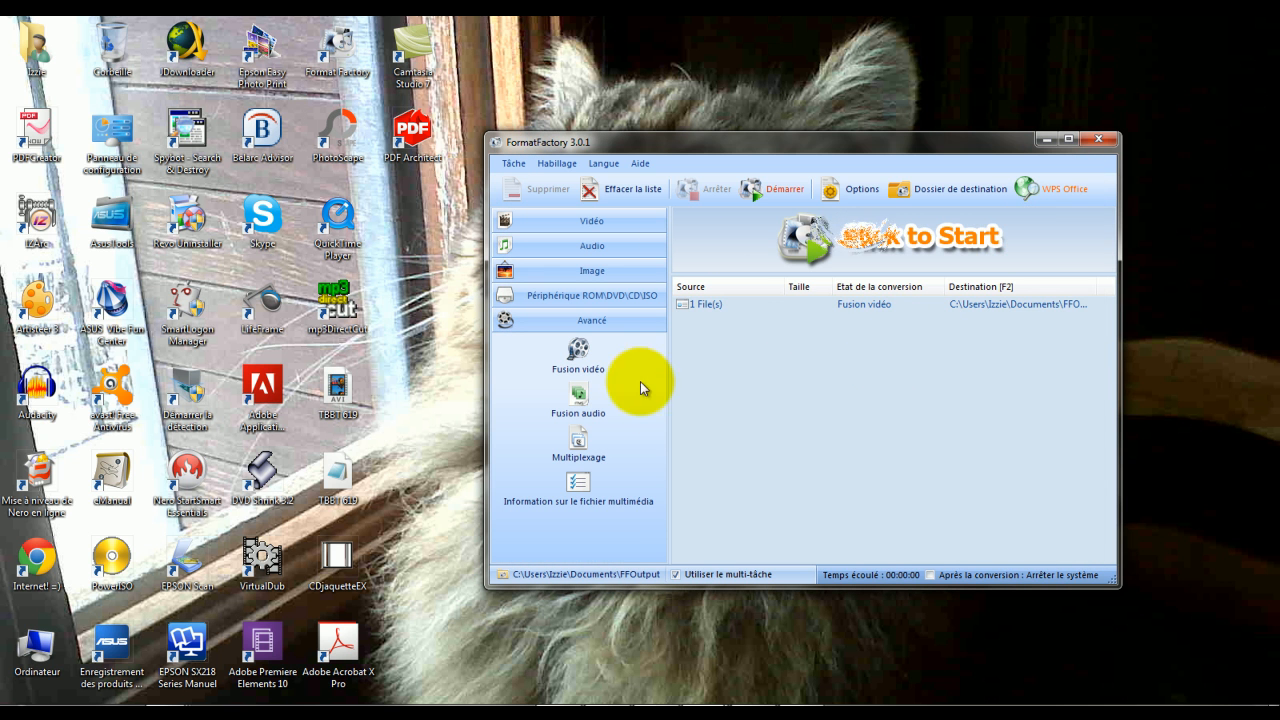
Start the queued Fusion vidéo conversion.
click(785, 190)
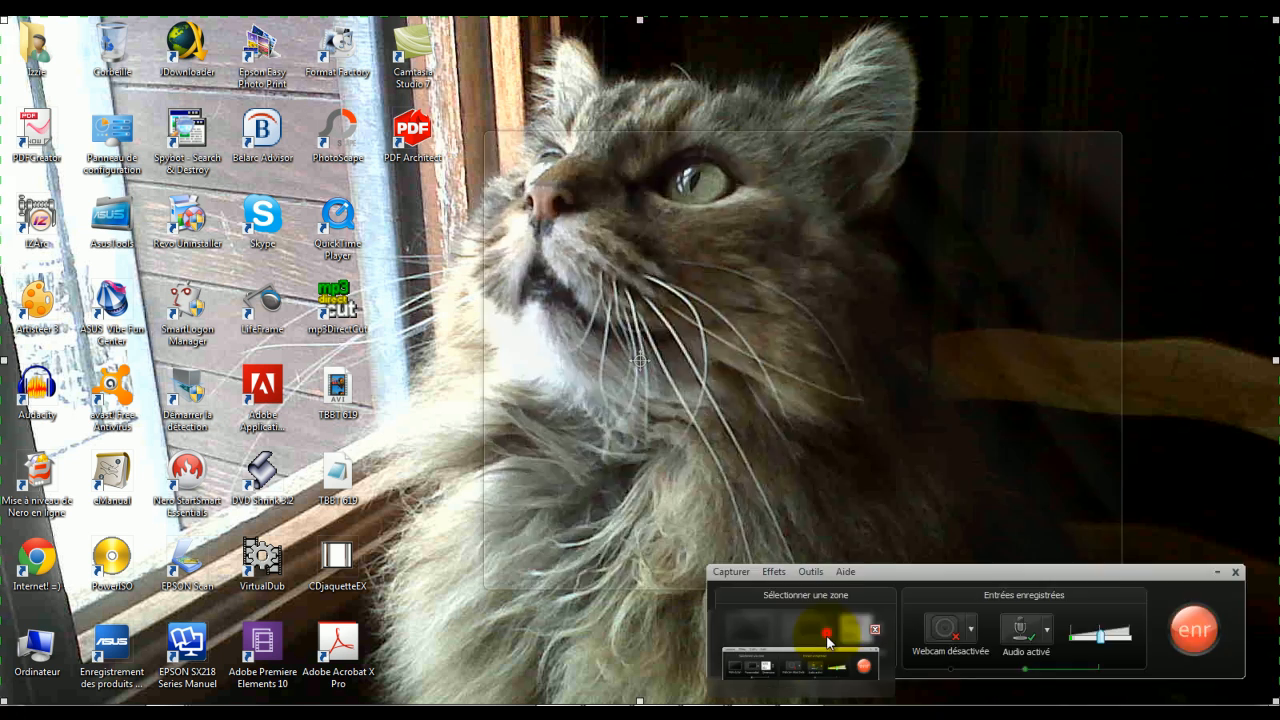
click(830, 642)
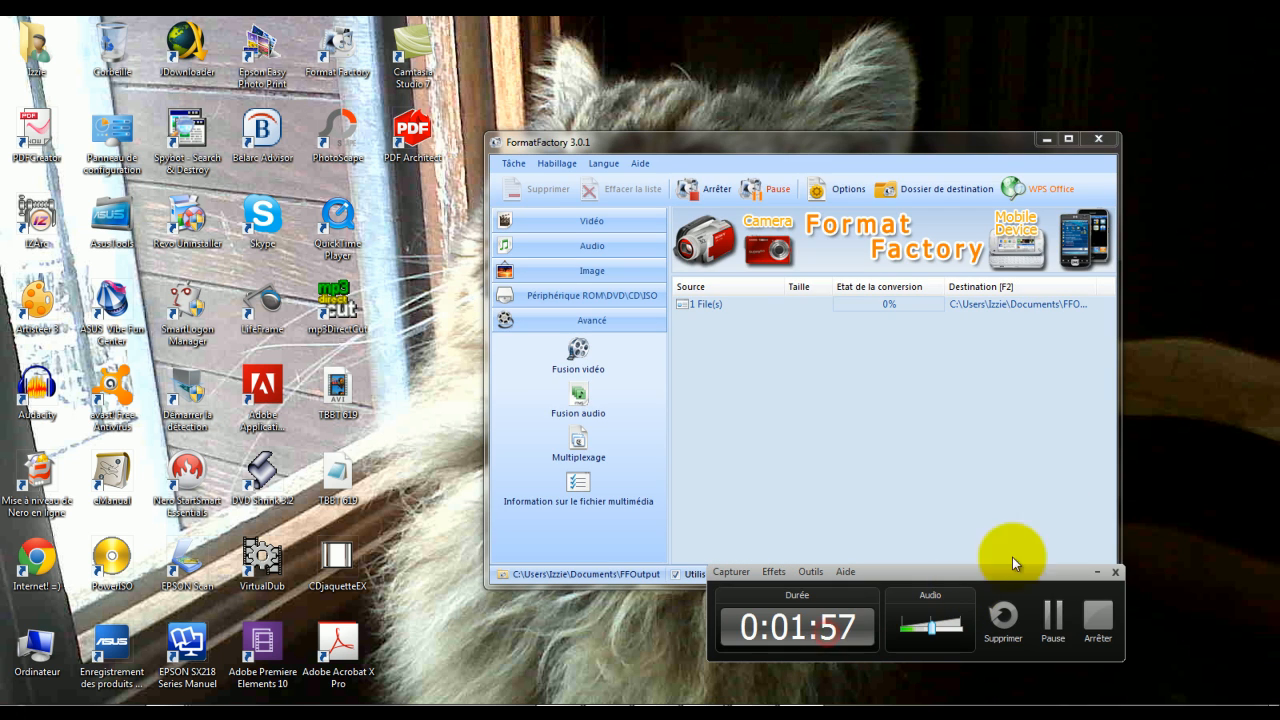
click(1053, 625)
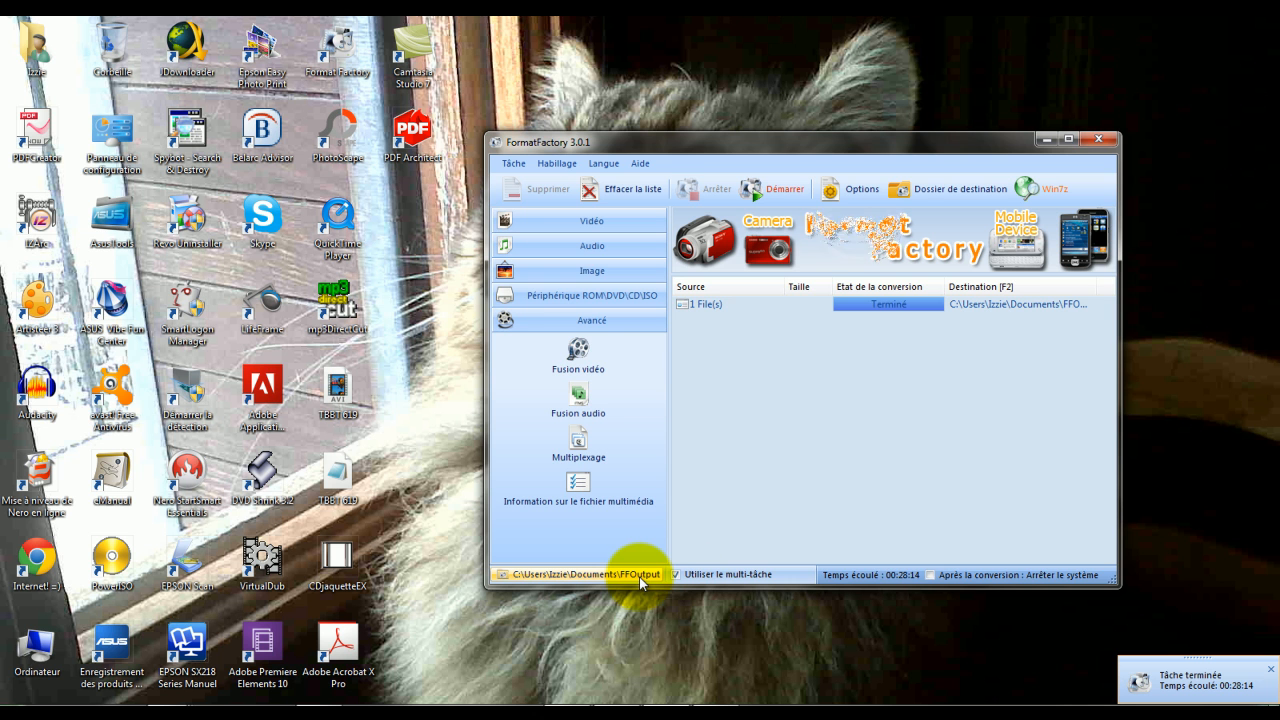
click(729, 304)
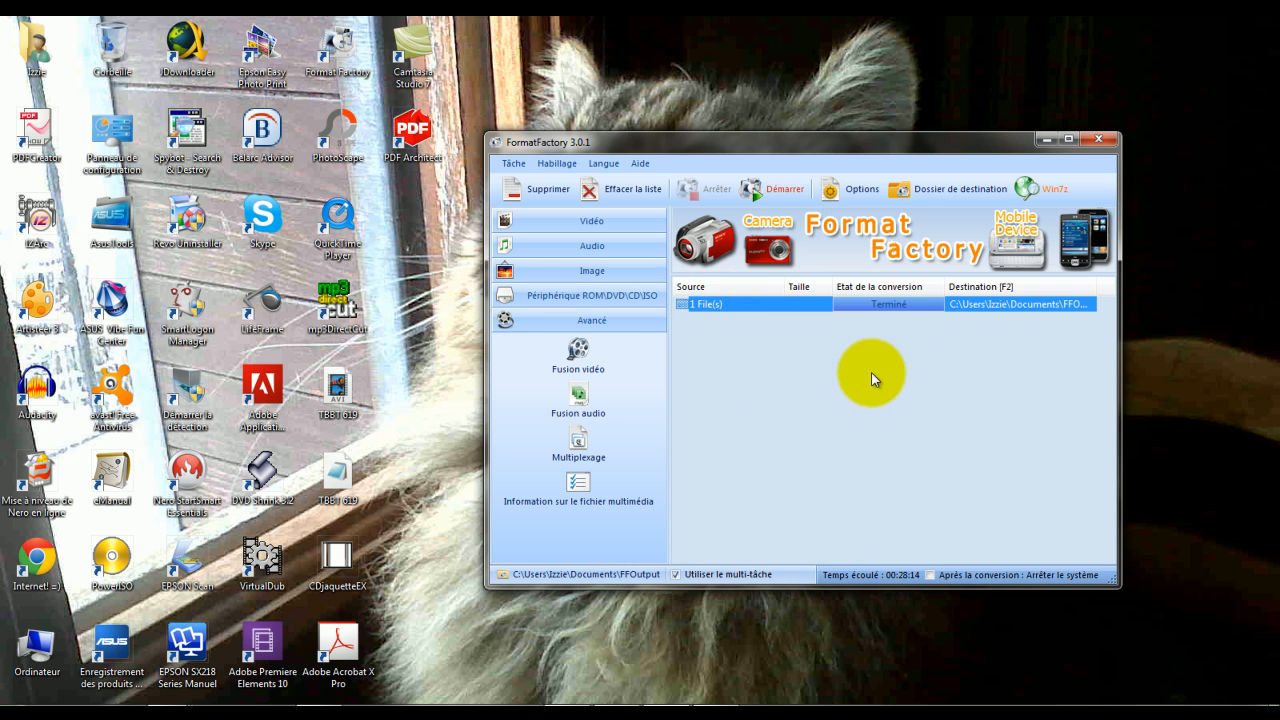
click(855, 397)
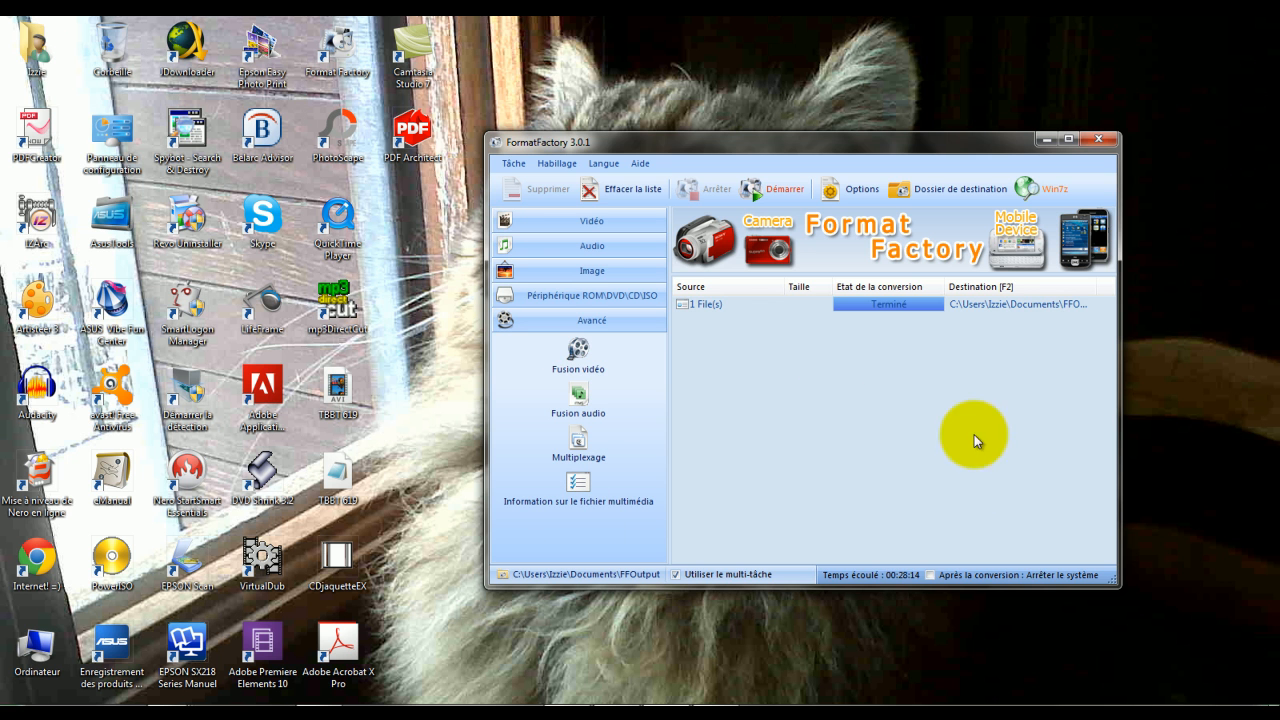
Open the FFOutput folder inside Mes documents of the user's personal folder.
double_click(36, 45)
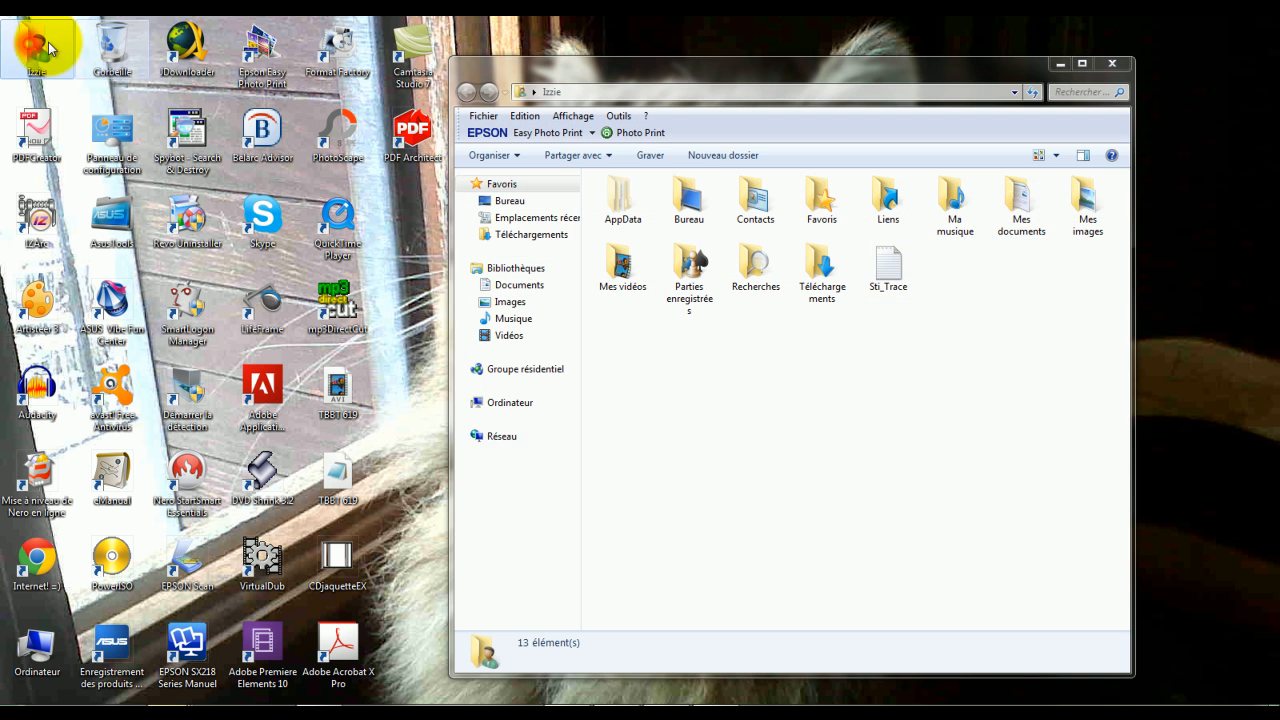
click(852, 414)
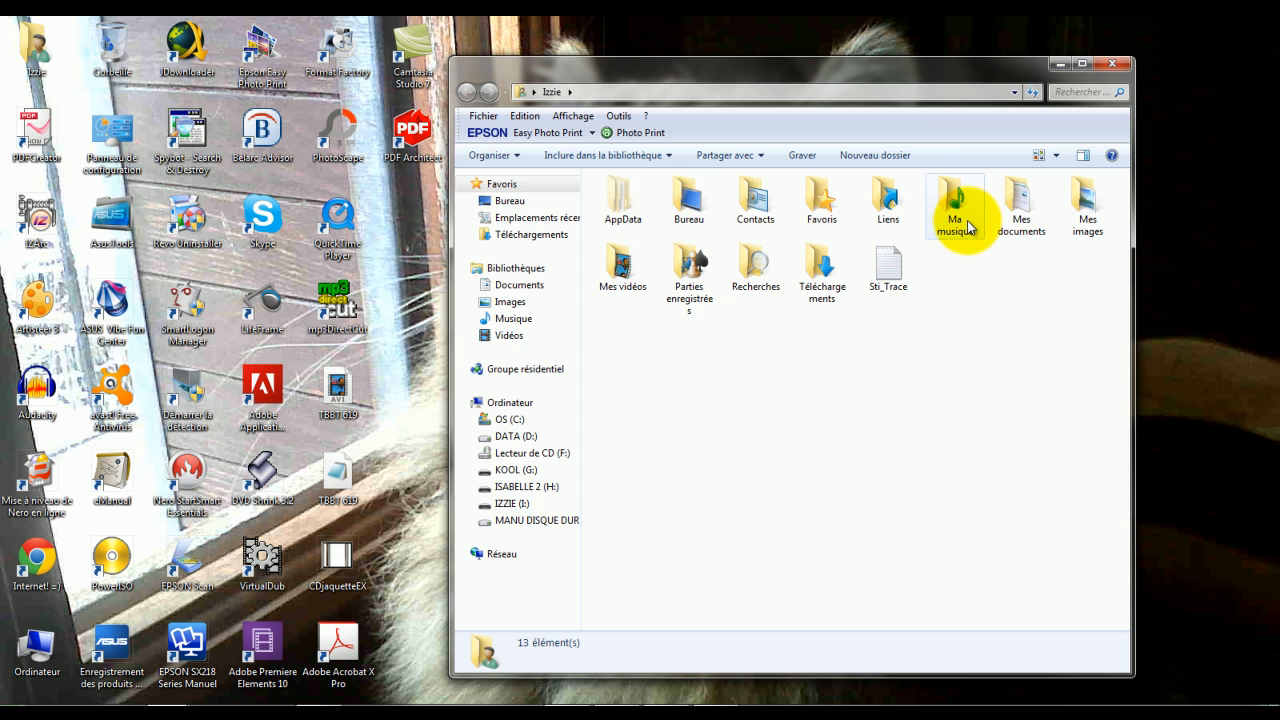
double_click(1027, 197)
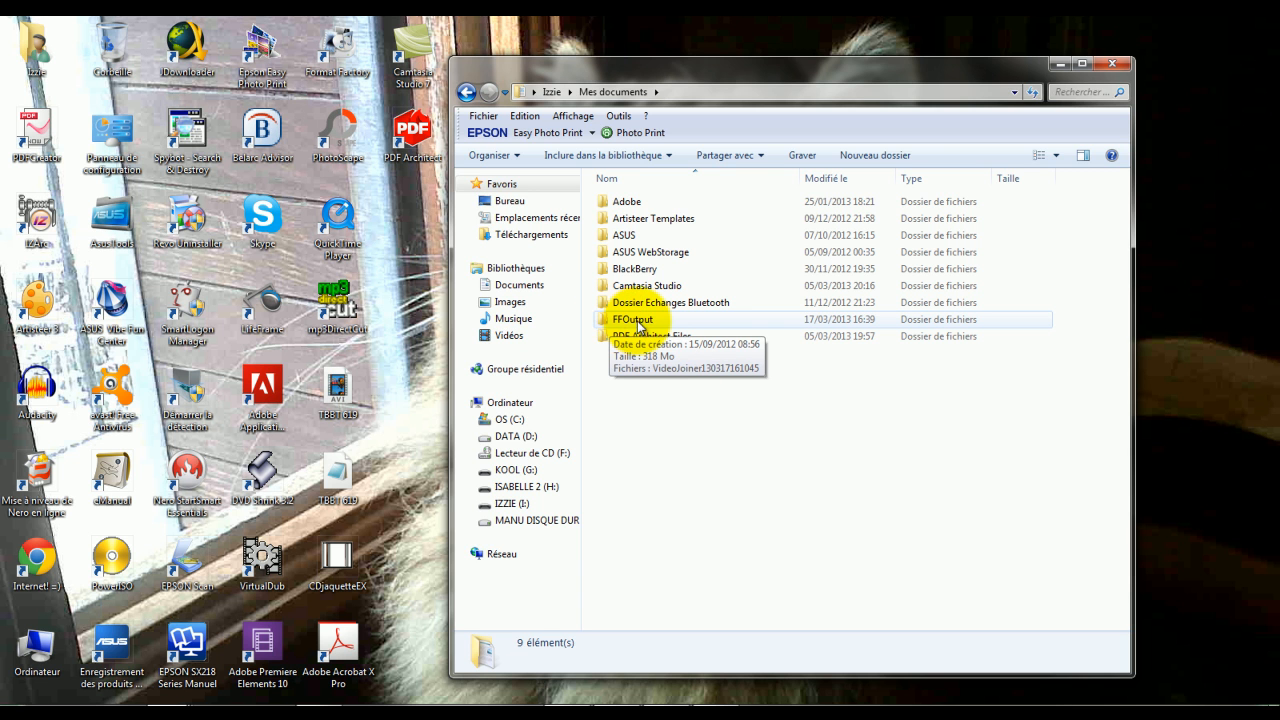
double_click(635, 322)
click(707, 360)
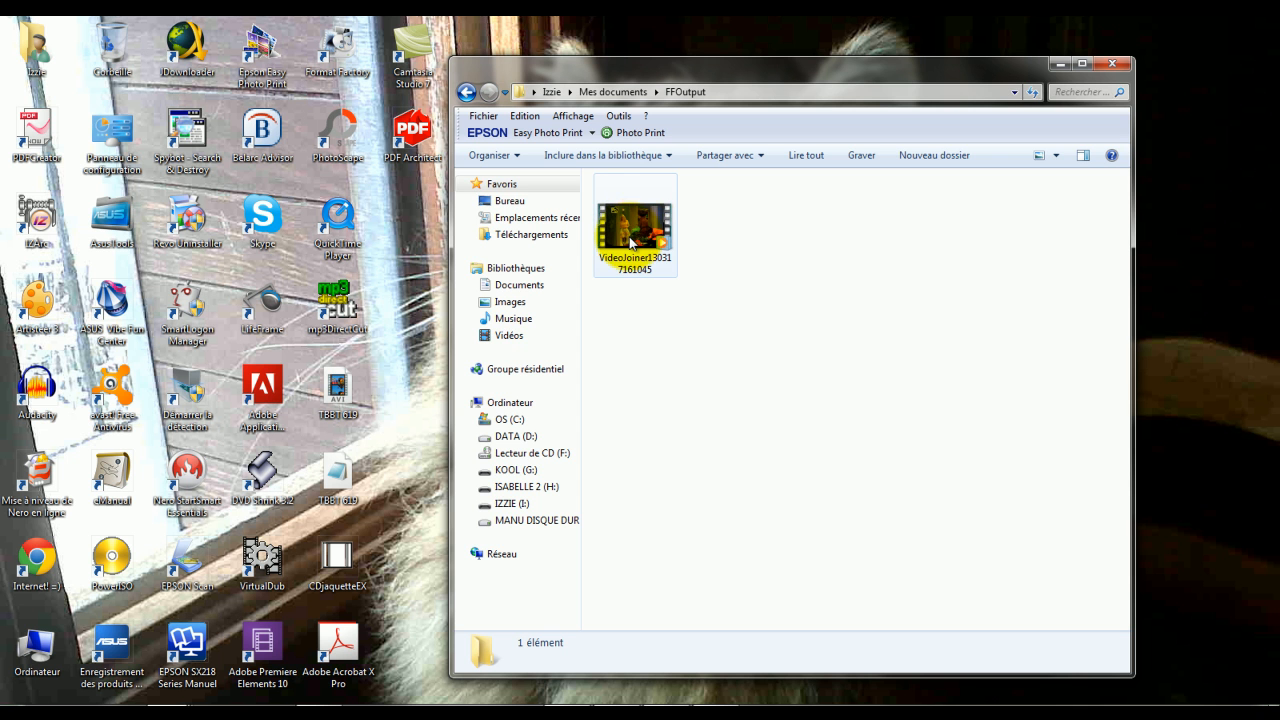
Play the converted video to check its embedded subtitles, pause it and close the player.
double_click(642, 218)
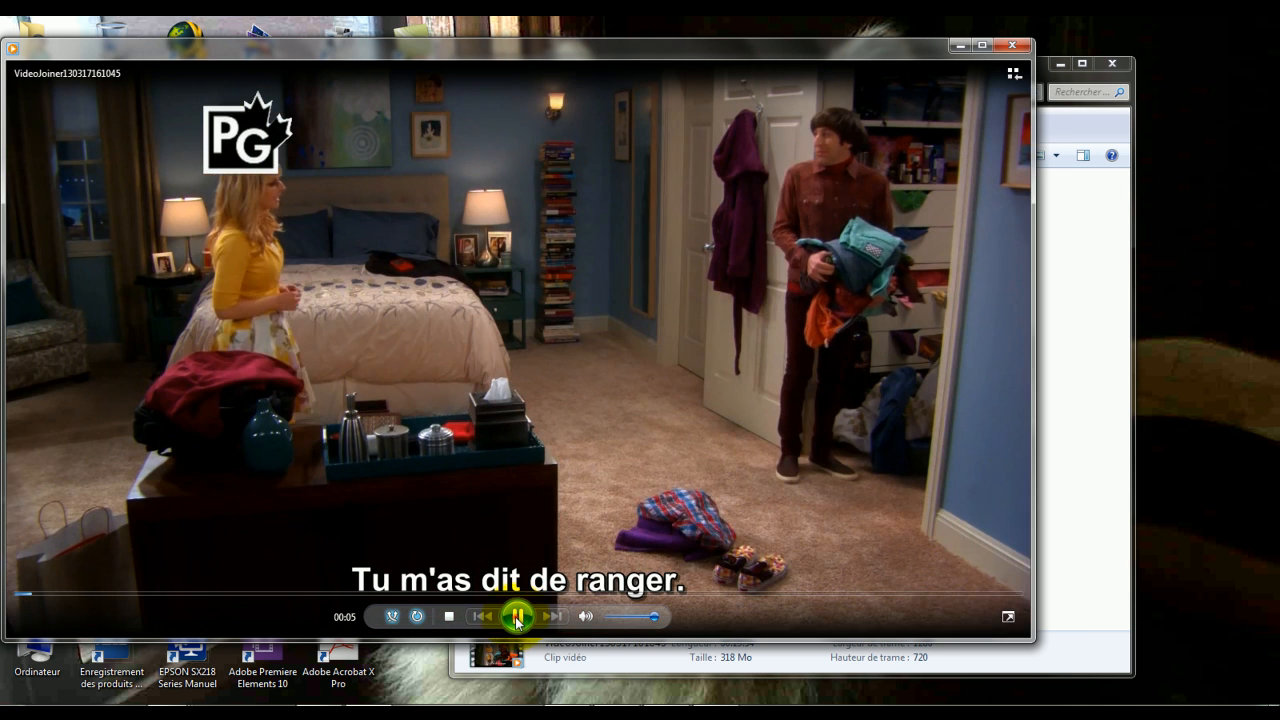
click(516, 614)
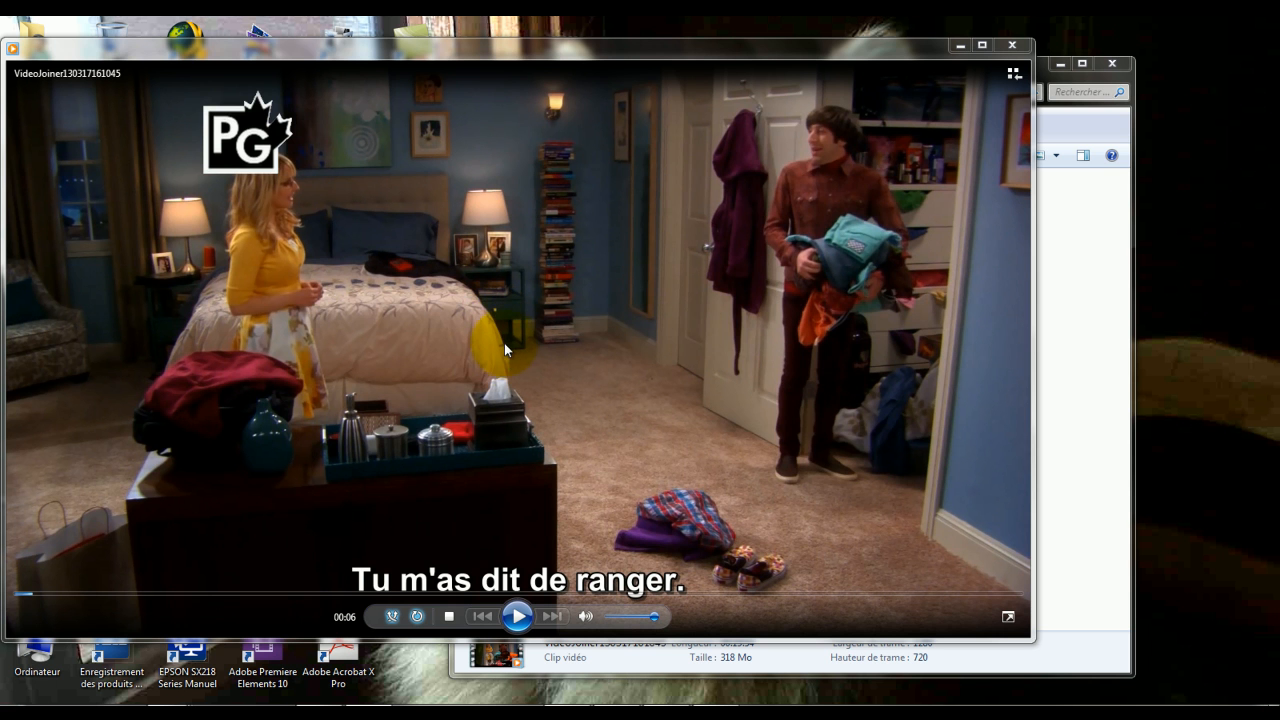
click(1012, 45)
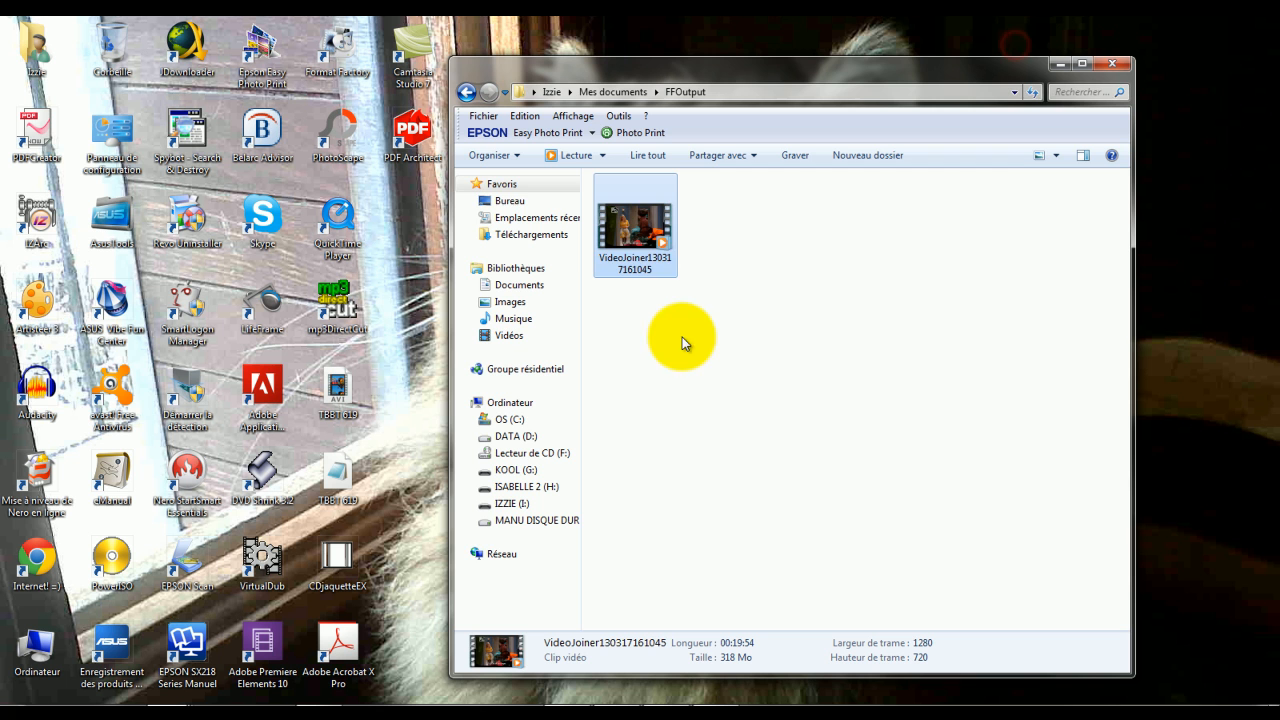
Rename the converted video in FFOutput as TBBT 619 and close the folder.
right_click(641, 268)
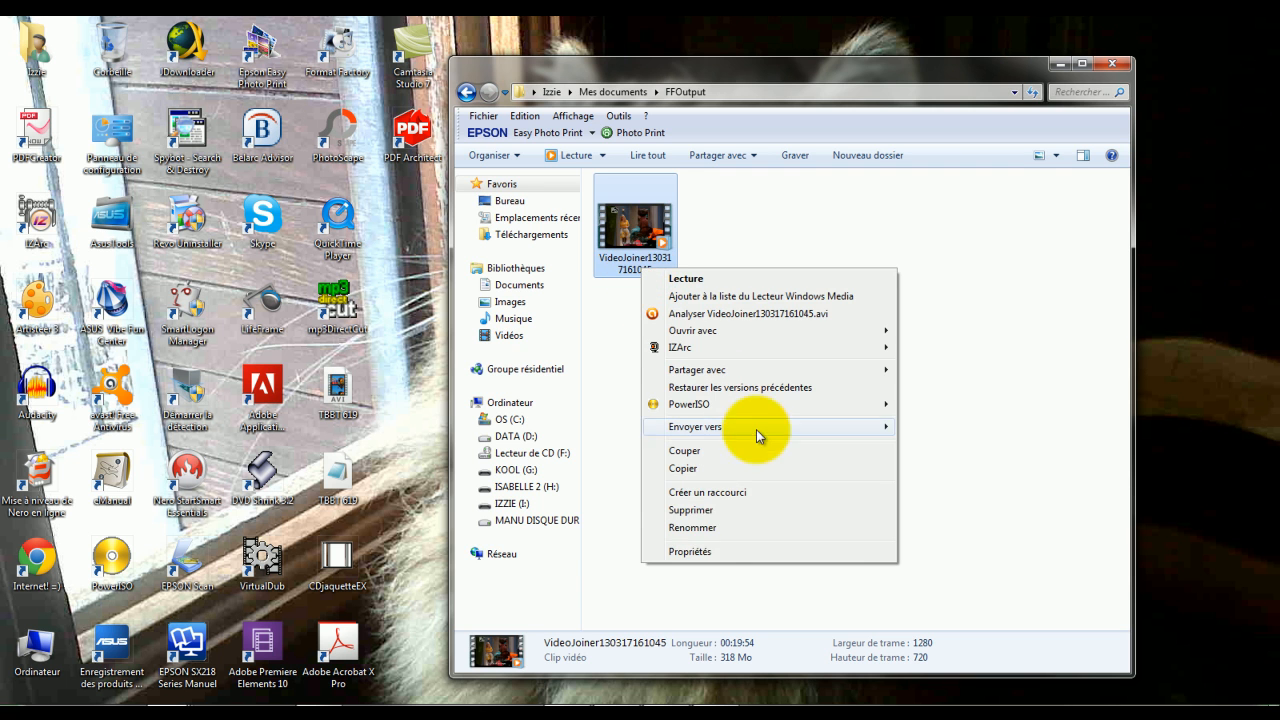
click(720, 528)
text(T)
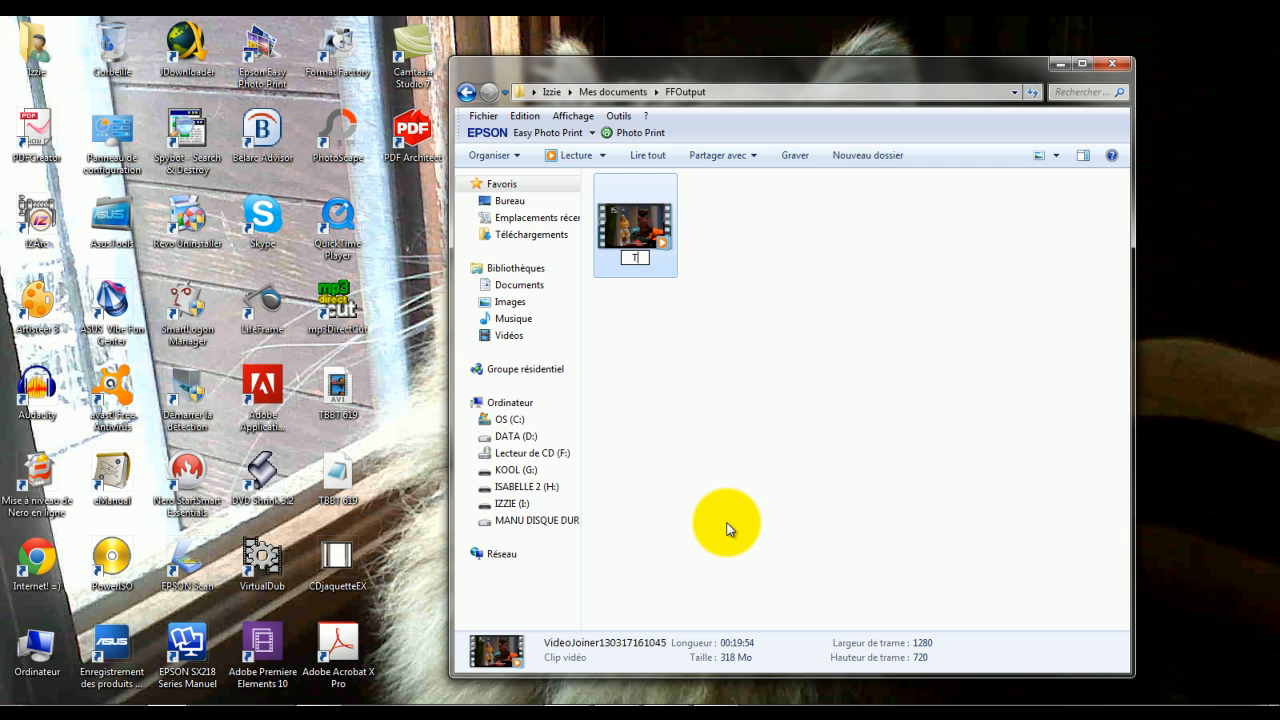
text(BBT 619)
key(Return)
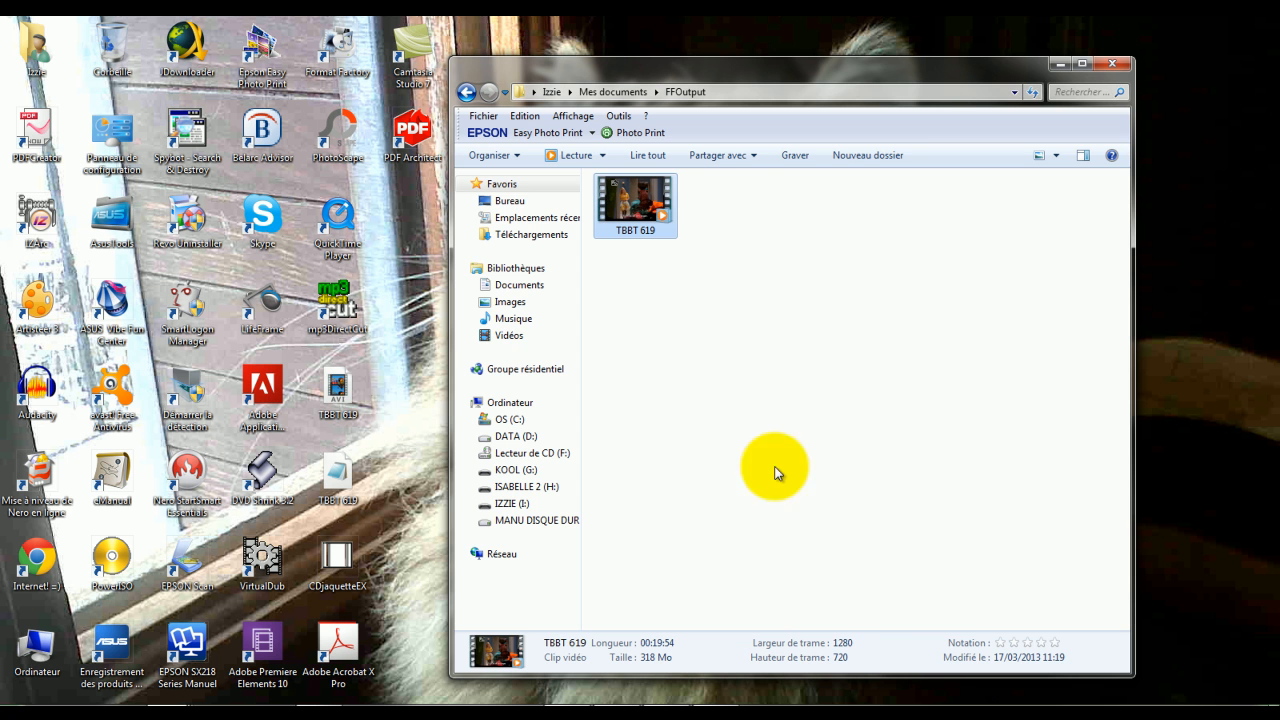
click(1112, 63)
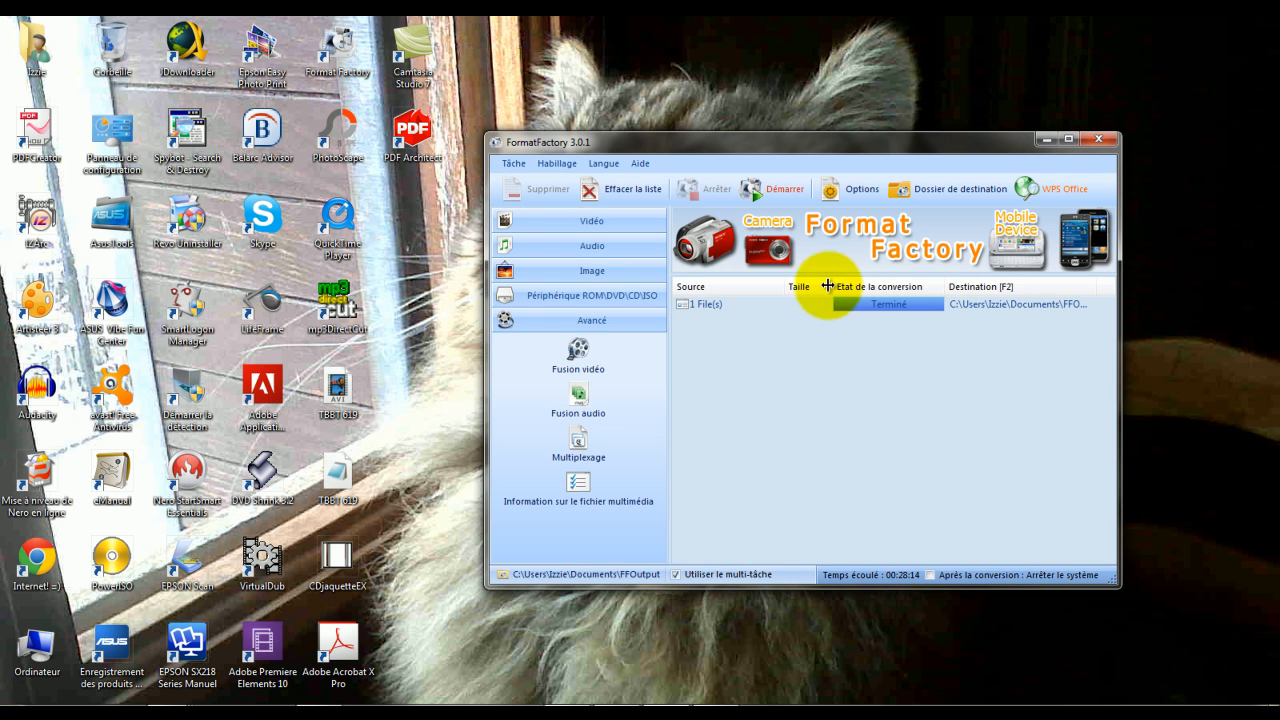
Remove the finished Fusion vidéo task from the conversion list and close Format Factory.
click(799, 306)
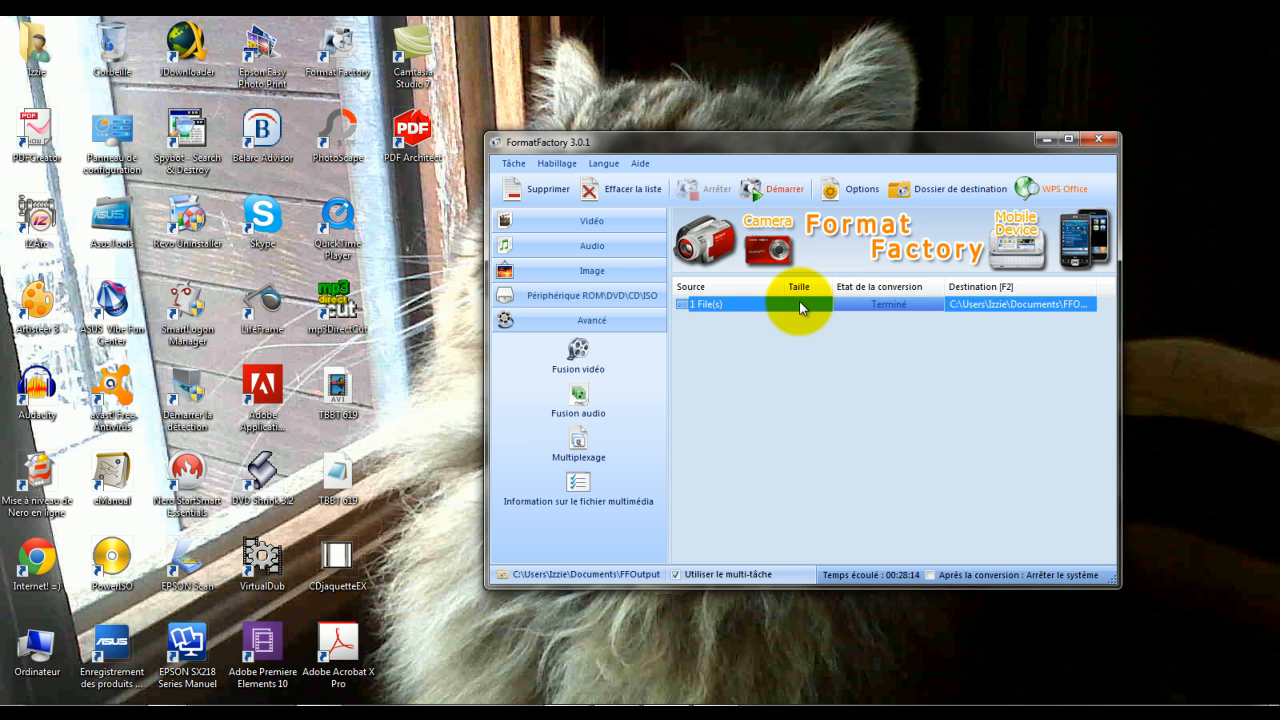
key(Delete)
click(1097, 139)
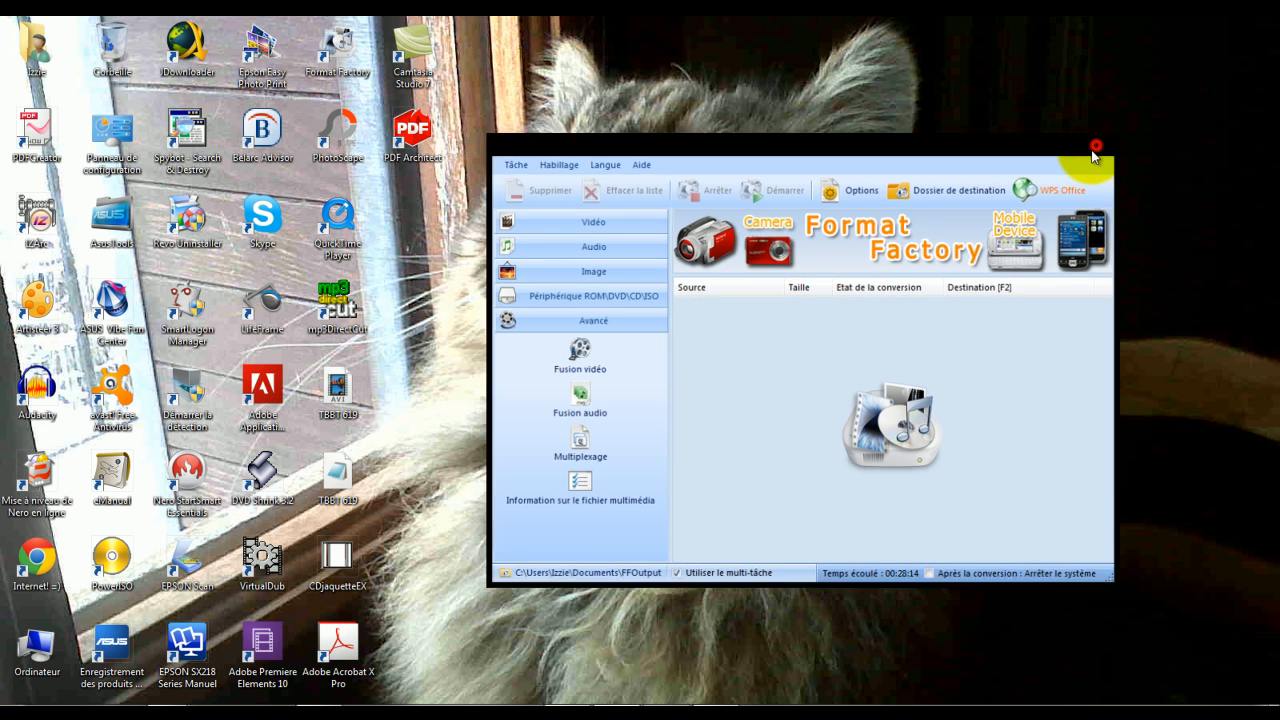
click(810, 286)
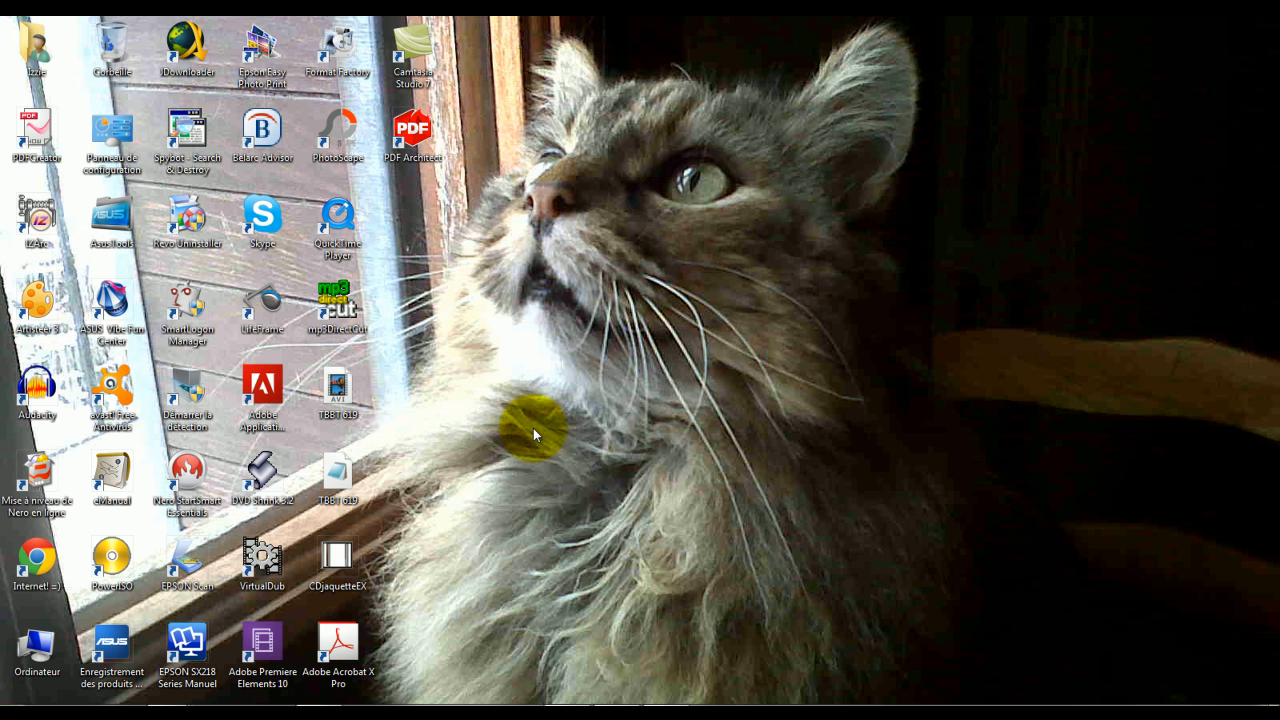